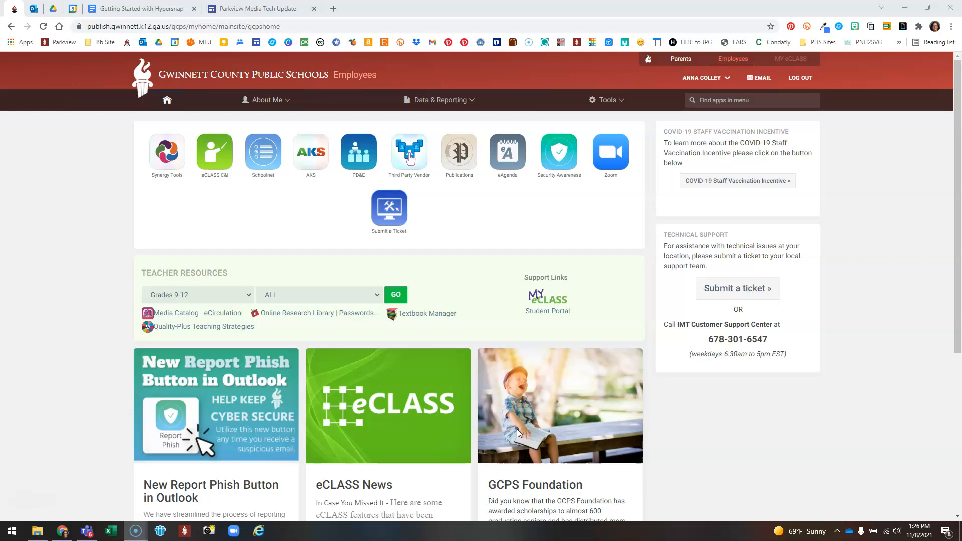
Step: Find and launch HyperSnap 8 on the computer
click(389, 398)
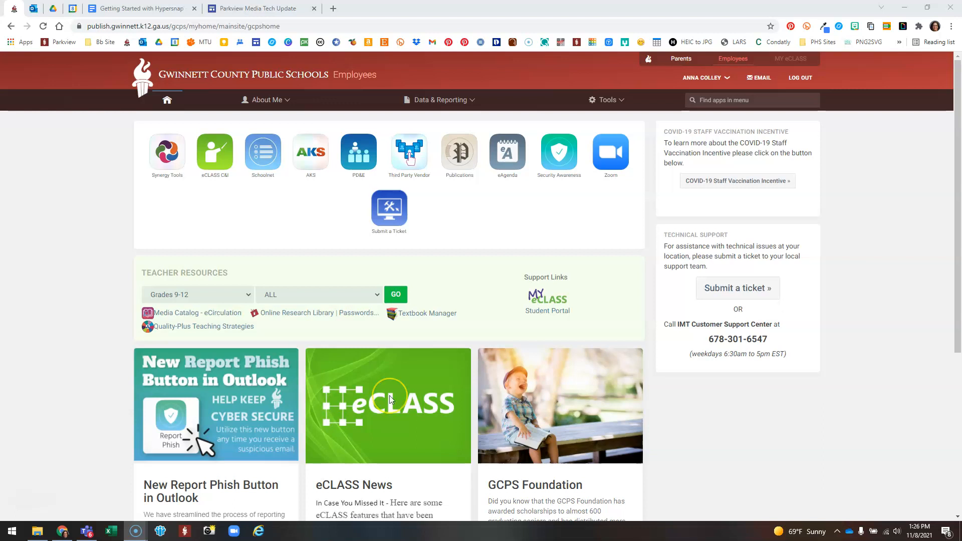
click(13, 532)
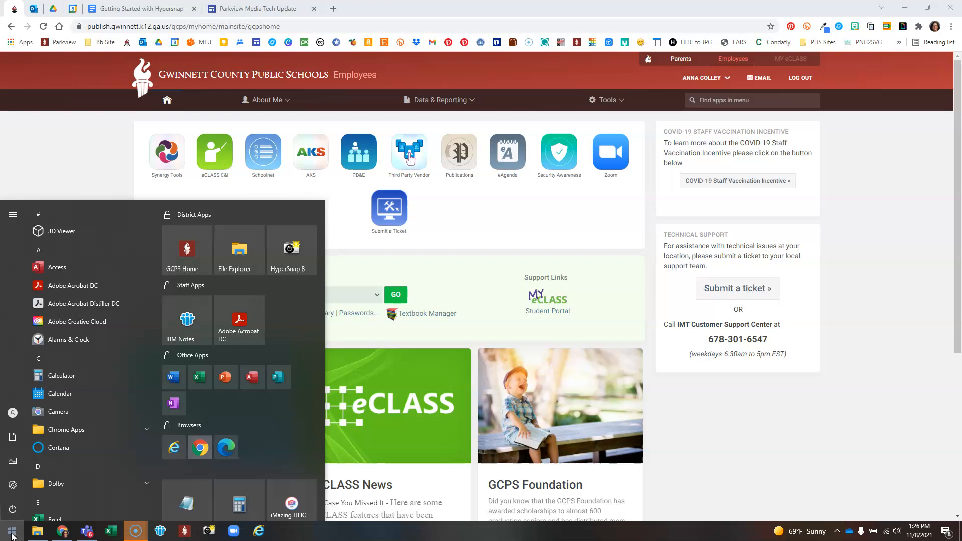
text(hy)
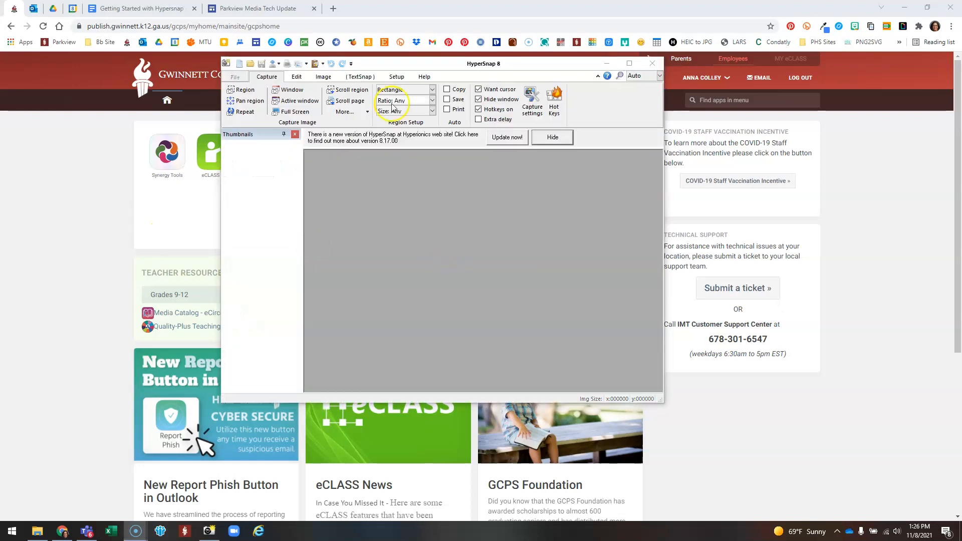
Step: Set HyperSnap's startup options to auto-start with Windows, always start minimized, minimize on Escape and display the system tray icon
click(396, 76)
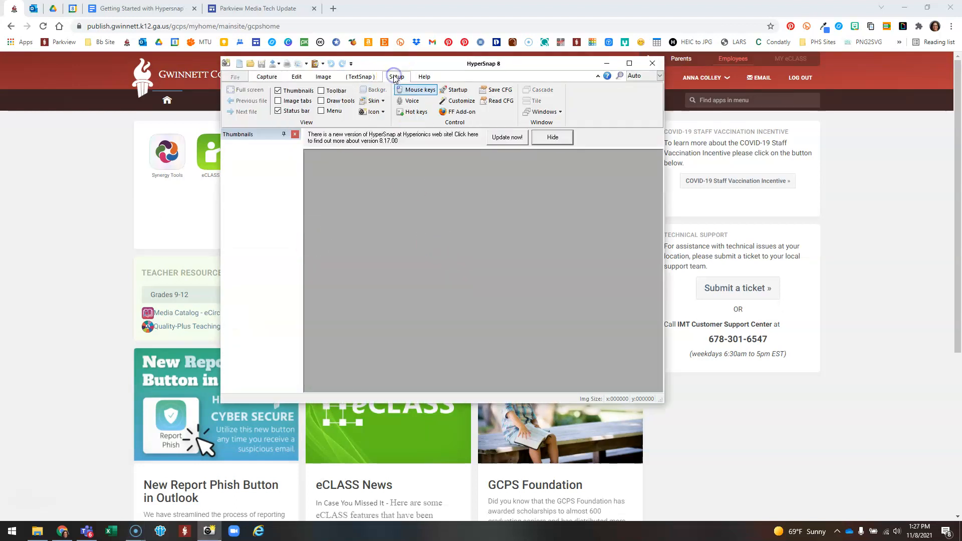
click(453, 92)
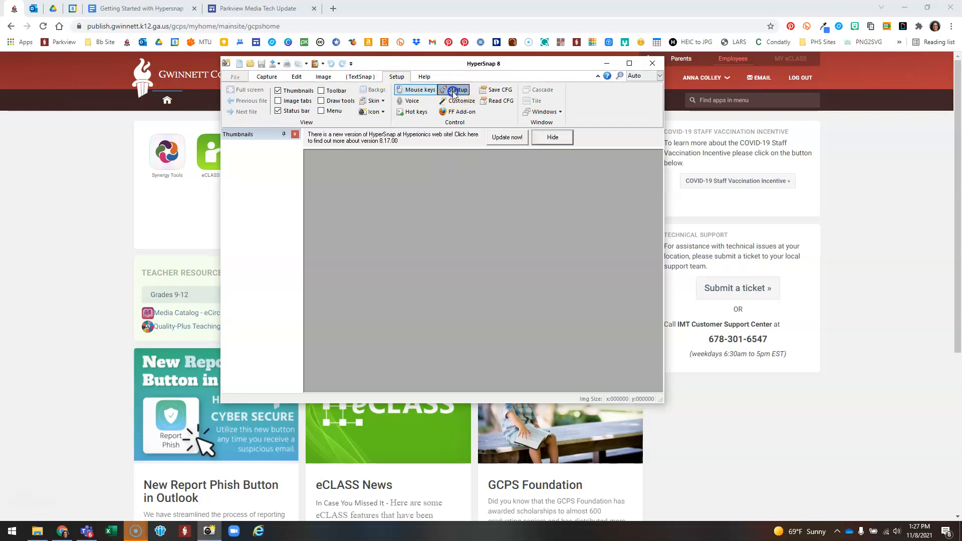
click(359, 177)
click(358, 203)
click(358, 212)
click(358, 222)
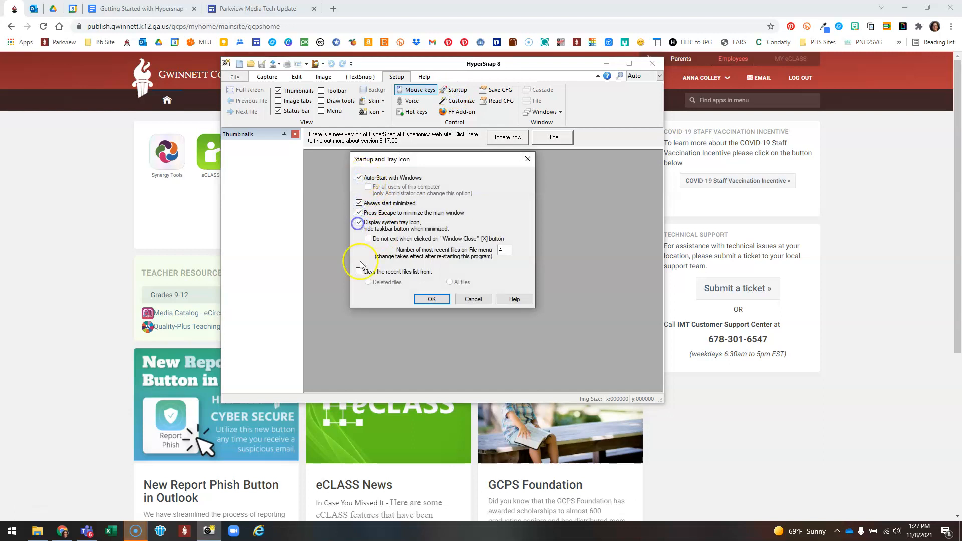
Step: Toggle the options for not exiting on window close and clearing the recent files list, then apply the settings and close HyperSnap's window
click(368, 238)
click(358, 271)
click(432, 298)
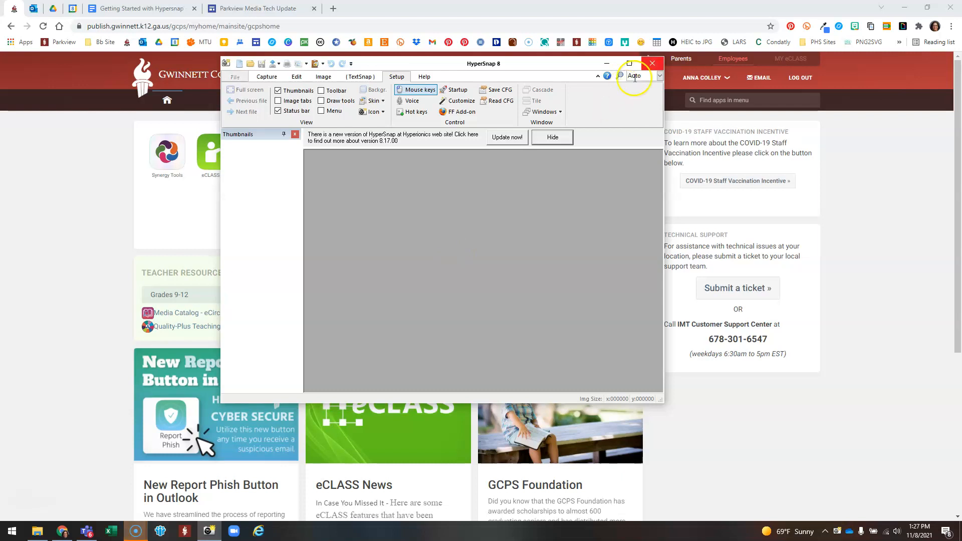
click(651, 64)
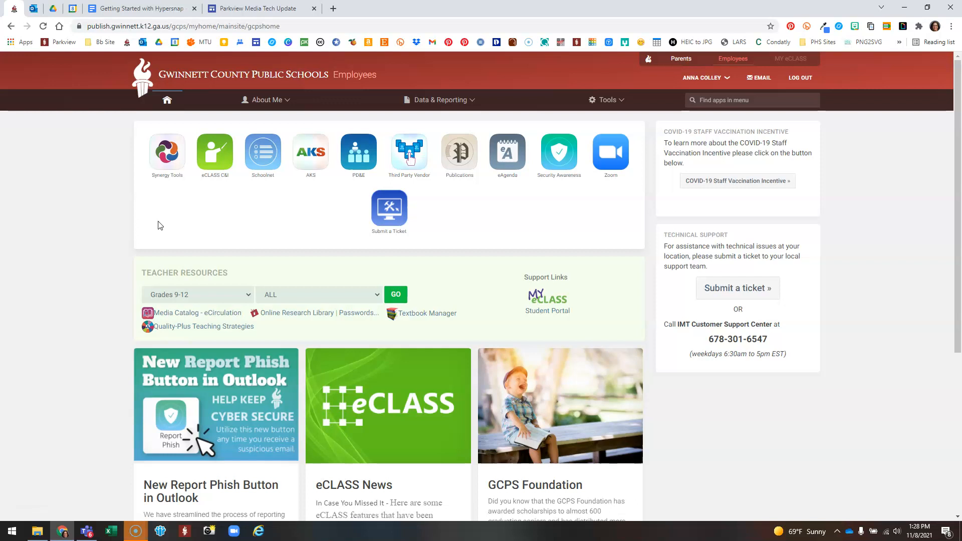
Step: Capture a rectangular region of about 1031 by 268 pixels around the white app icon panel on the employee home page
key(ctrl+shift+r)
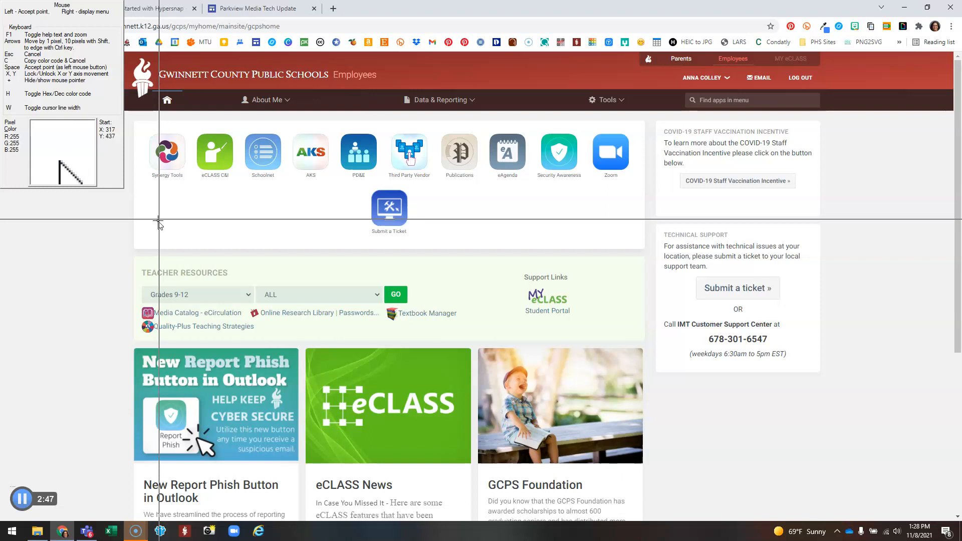
click(130, 126)
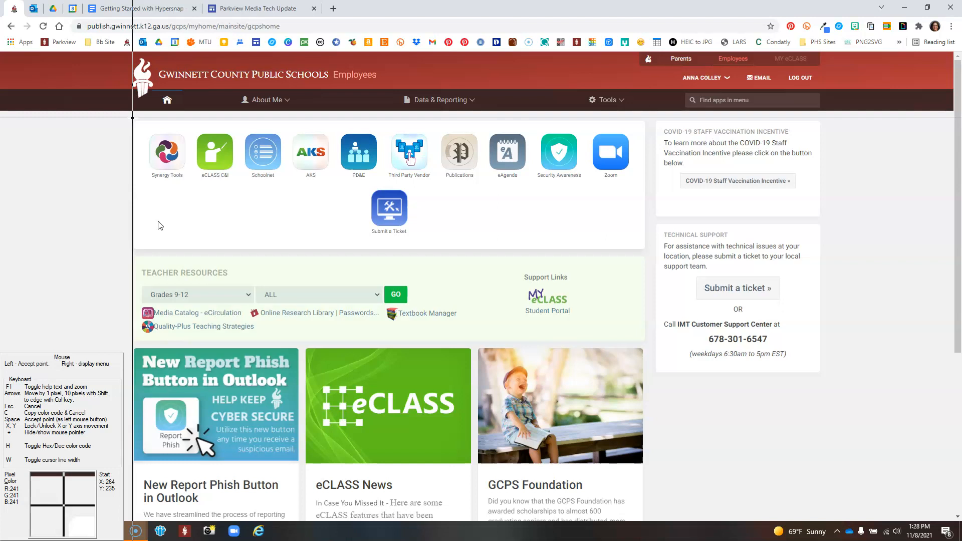
click(132, 118)
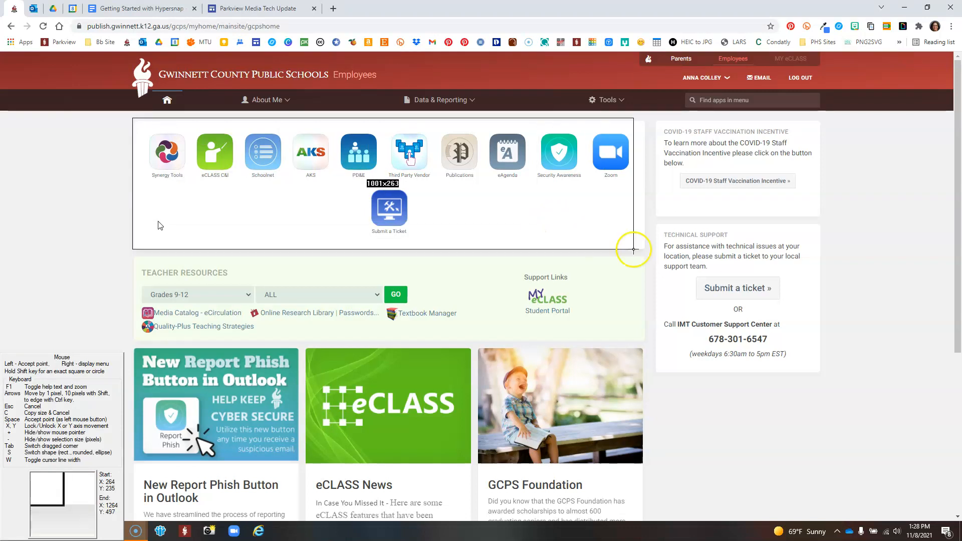
click(648, 251)
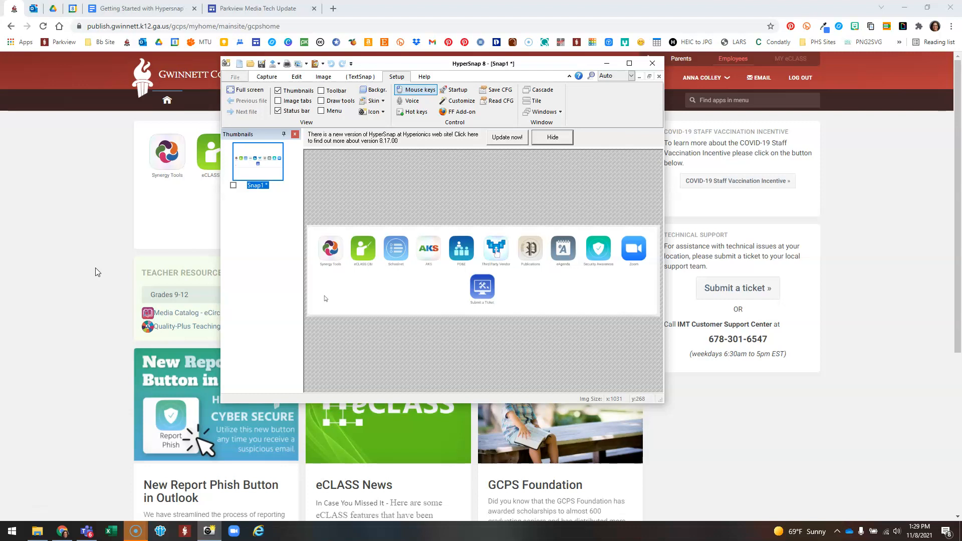
Step: Capture the Windows taskbar's strip of app buttons as a window capture, then close the HyperSnap window
key(ctrl+shift+r)
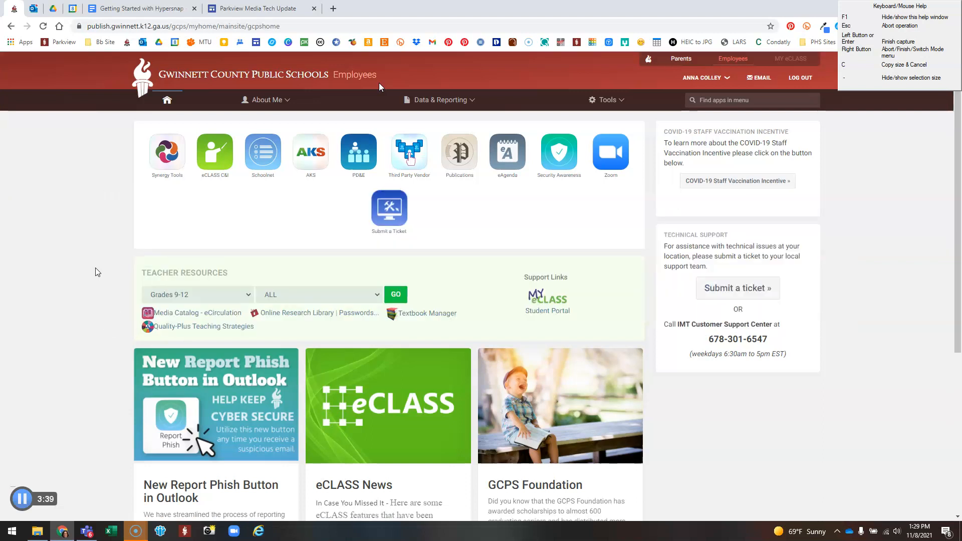
key(Escape)
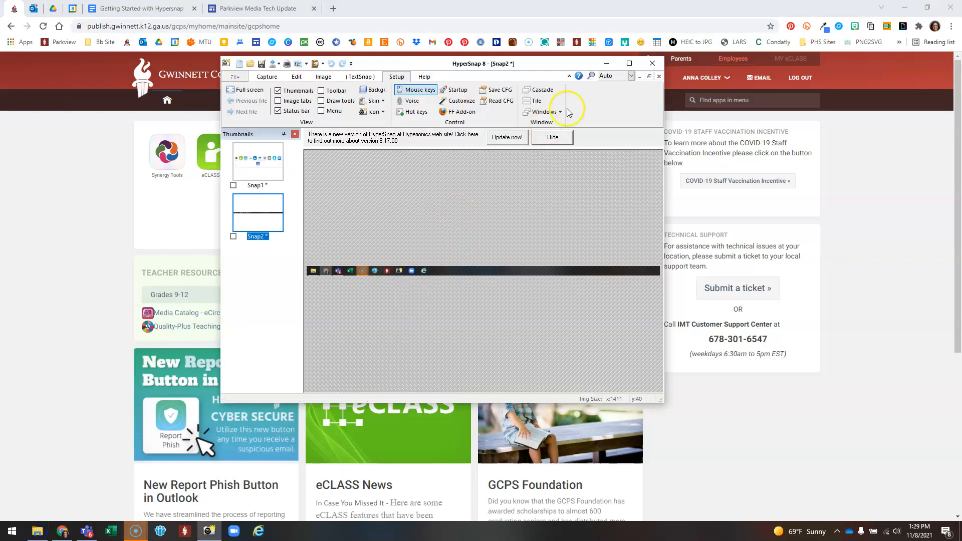
click(651, 64)
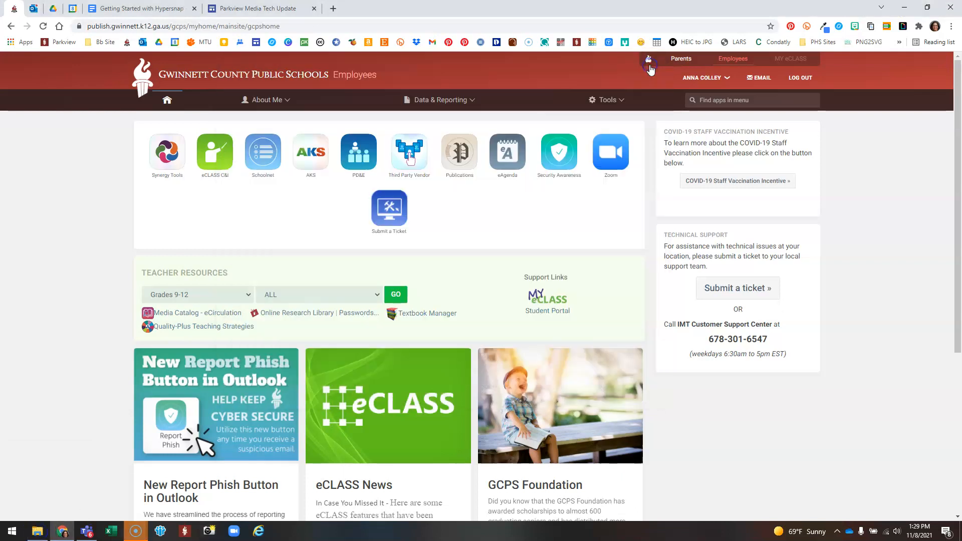
Step: Open File Explorer at the Desktop folder and take a window capture of the entire Explorer window, then return to the browser page
click(37, 530)
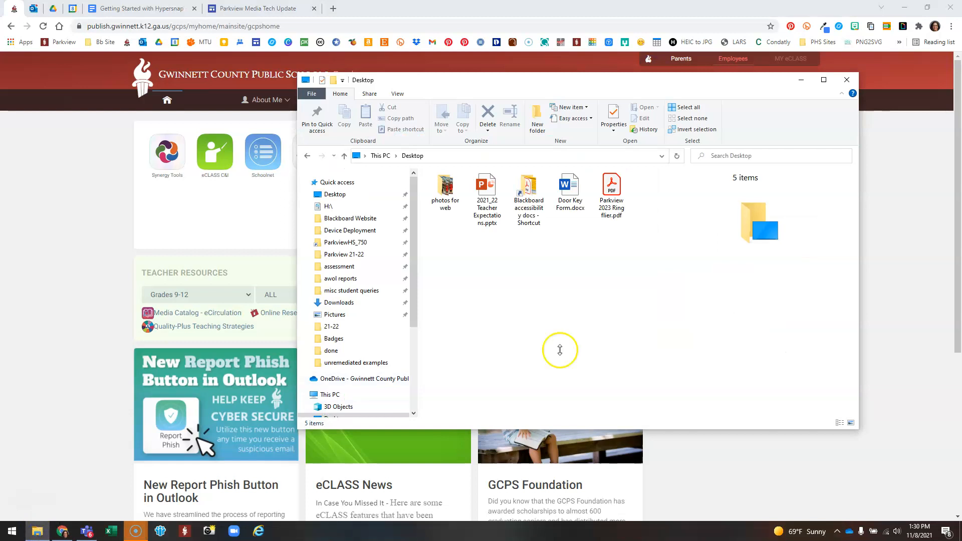
key(ctrl+shift+w)
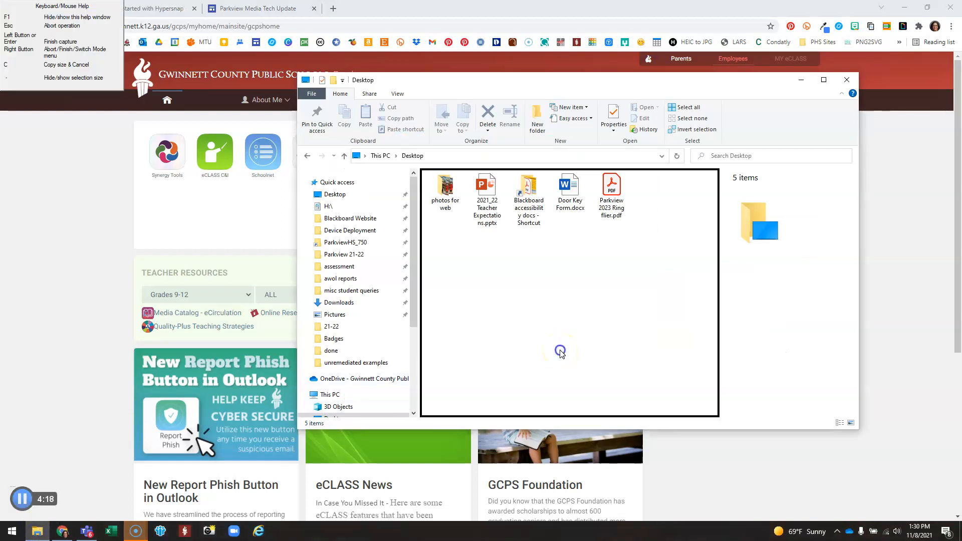
click(565, 337)
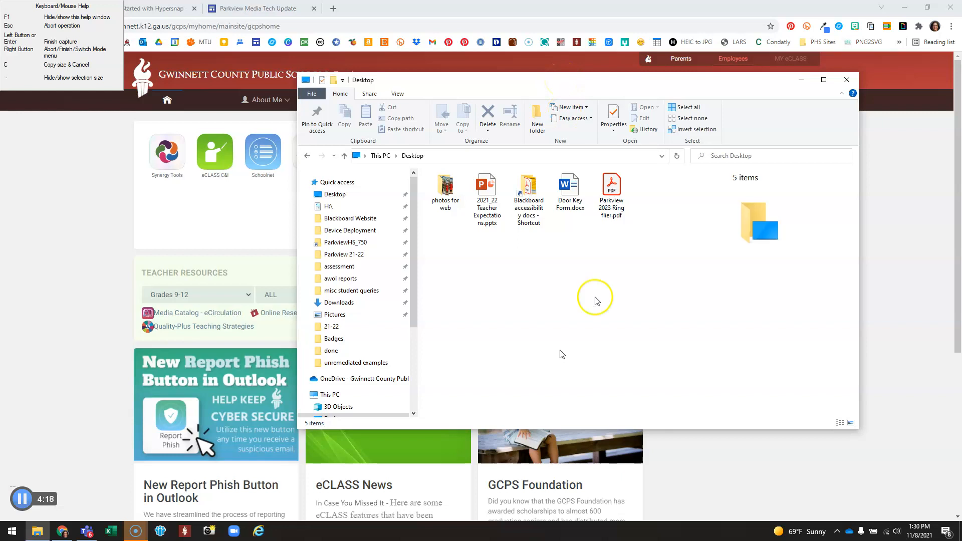
click(554, 88)
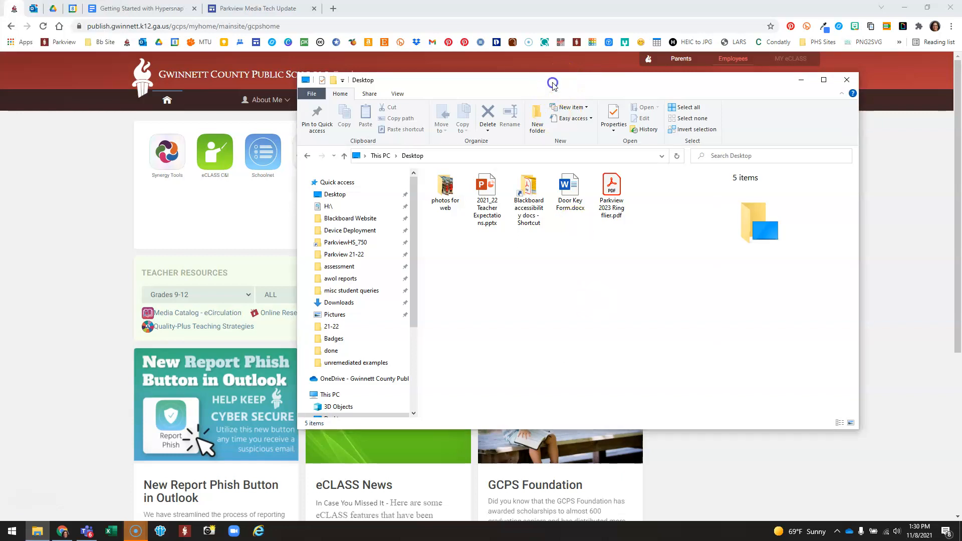
click(504, 196)
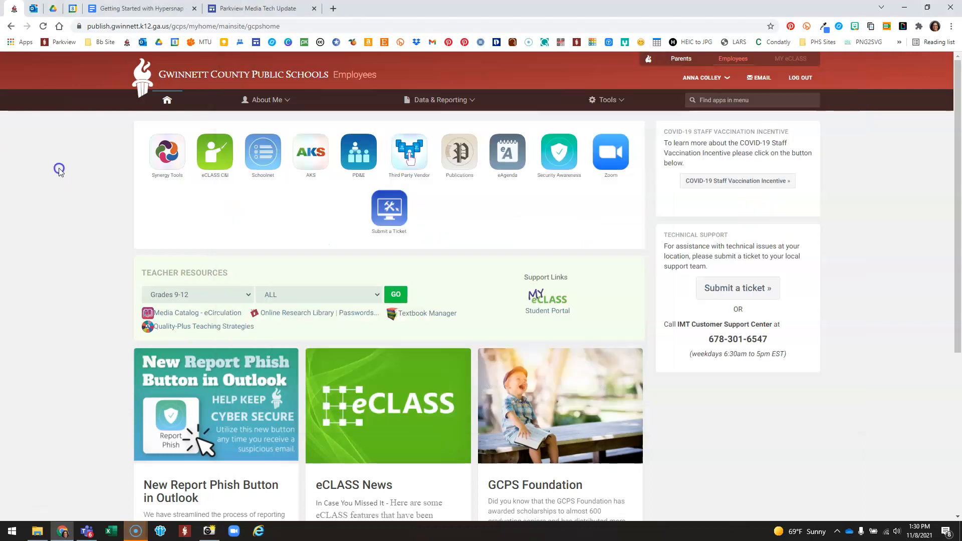
click(59, 169)
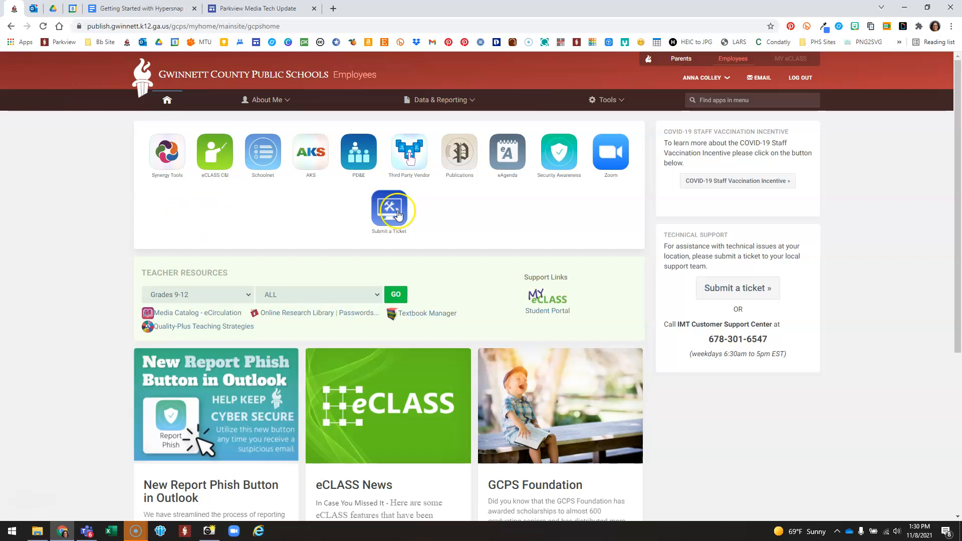
Step: Take a scrolling capture of the school district's employee home page
click(472, 216)
key(ctrl+shift+r)
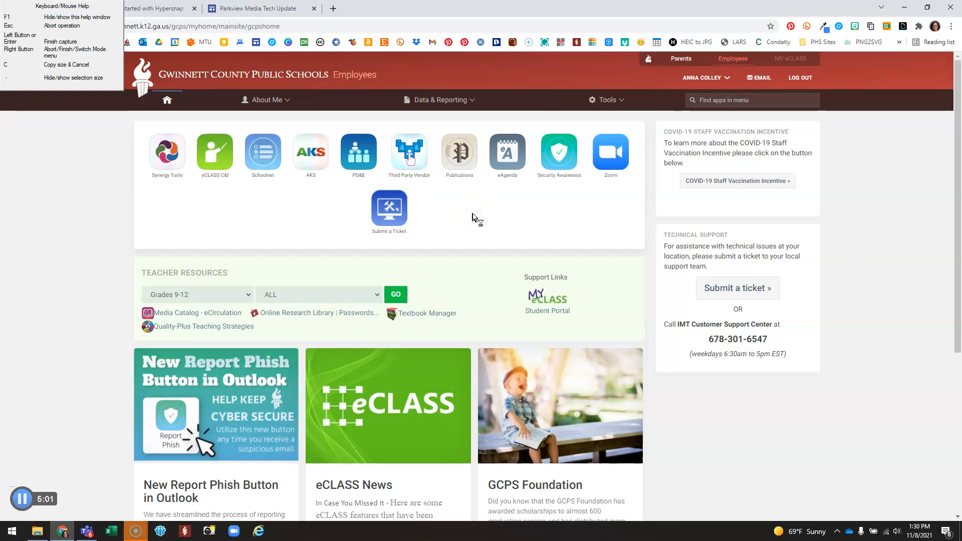
click(472, 219)
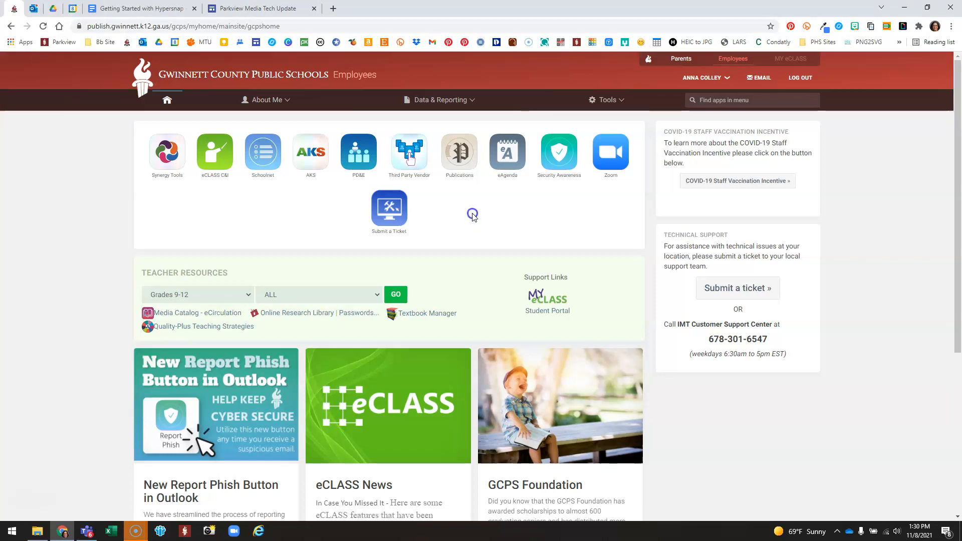
scroll(472, 216, down, 1)
scroll(473, 216, down, 2)
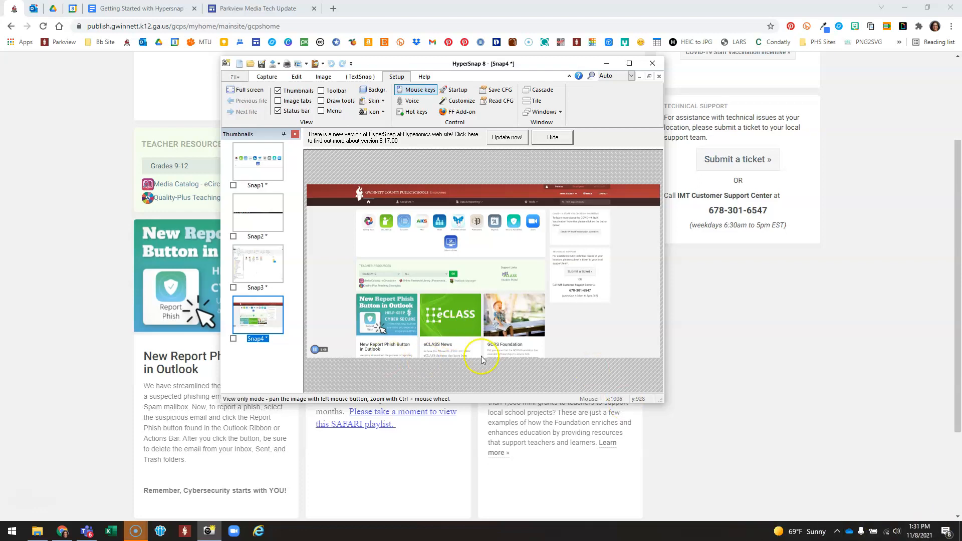
Step: Capture the employee home page again from its header down to the footer and compare it with the previous capture
click(771, 333)
scroll(777, 328, up, 3)
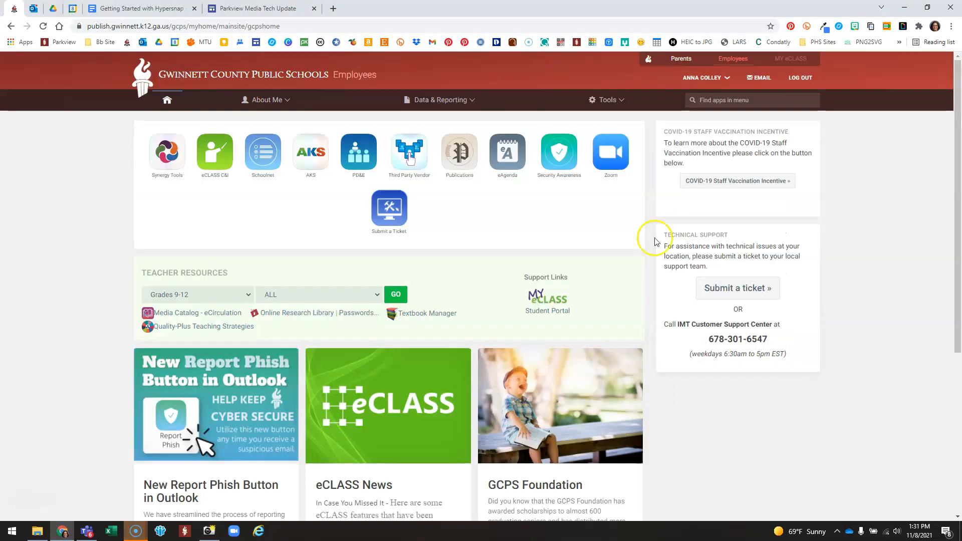
click(673, 422)
scroll(673, 422, down, 5)
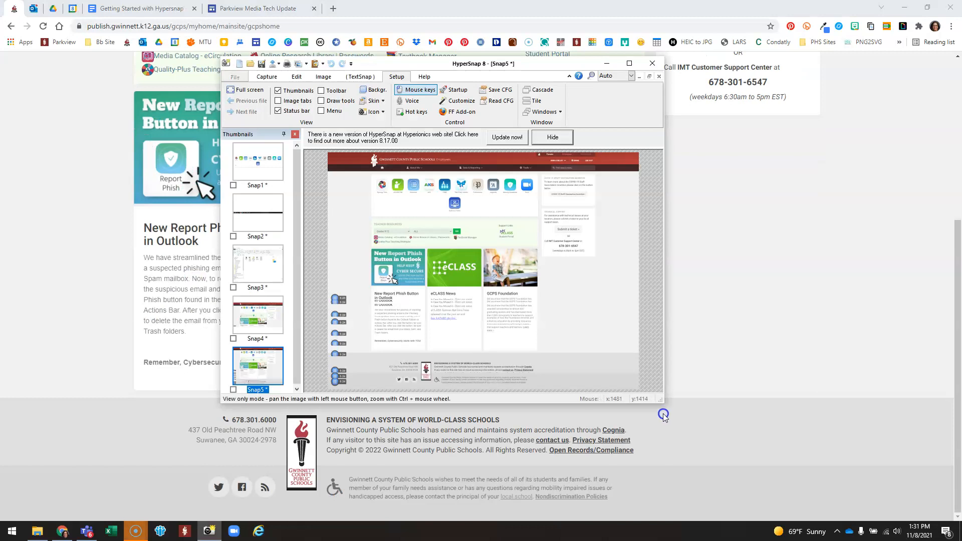
click(265, 326)
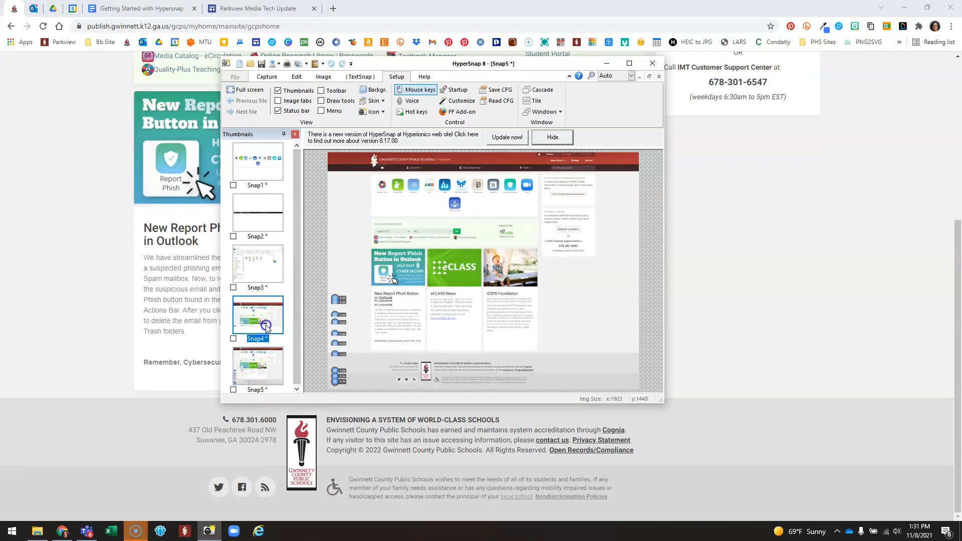
click(263, 364)
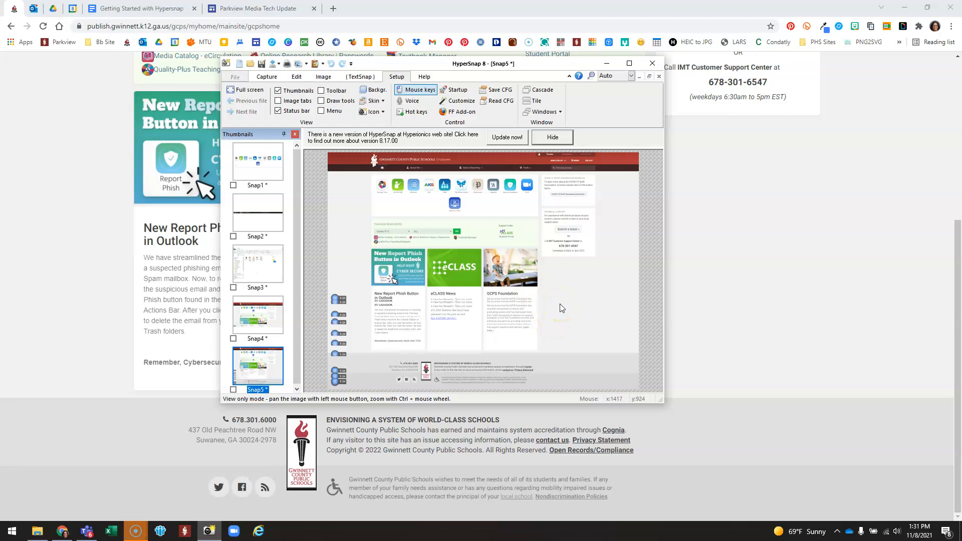
Step: Return to the top of the employee home page, zoom it out to 50% and zoom back in
click(735, 257)
scroll(700, 281, up, 5)
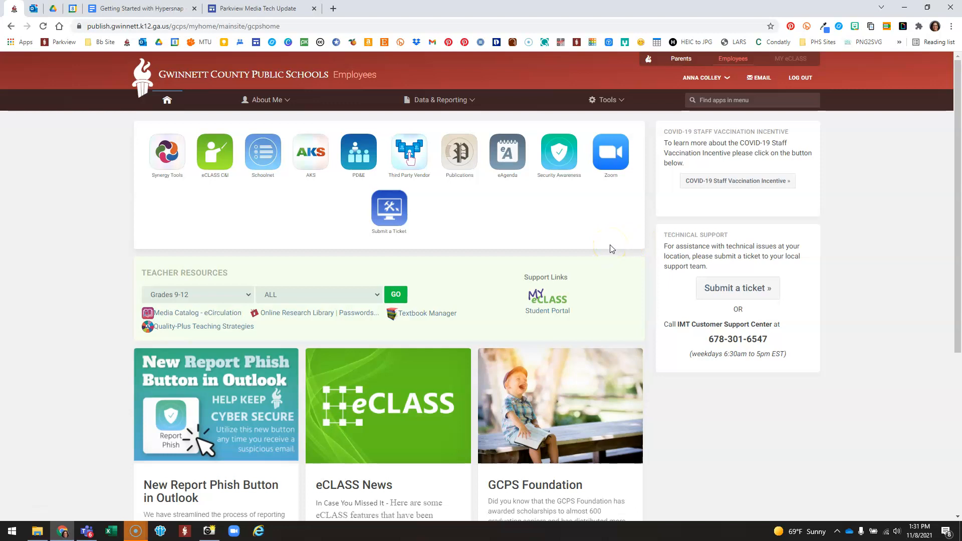
key(ctrl+minus)
key(ctrl+minus)
key(ctrl+minus)
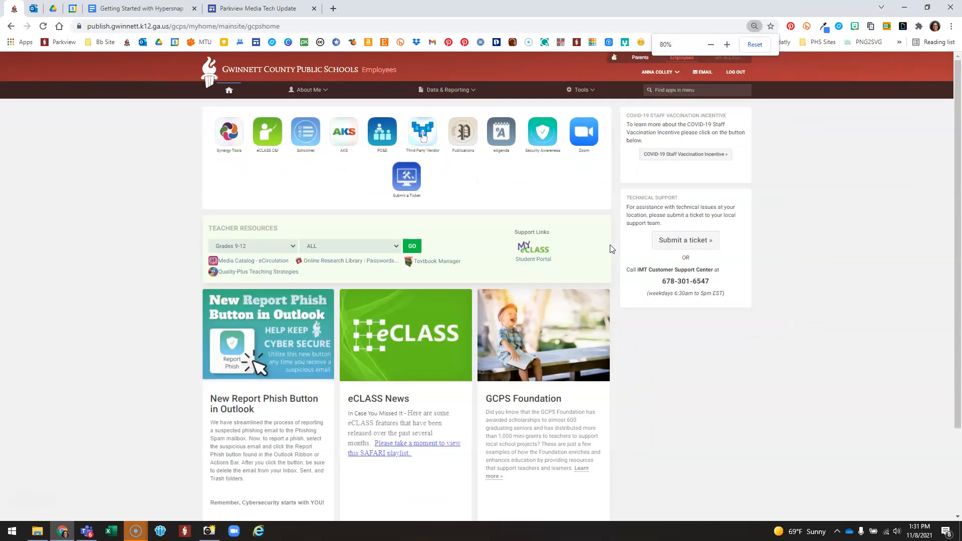
key(ctrl+minus)
key(ctrl+minus)
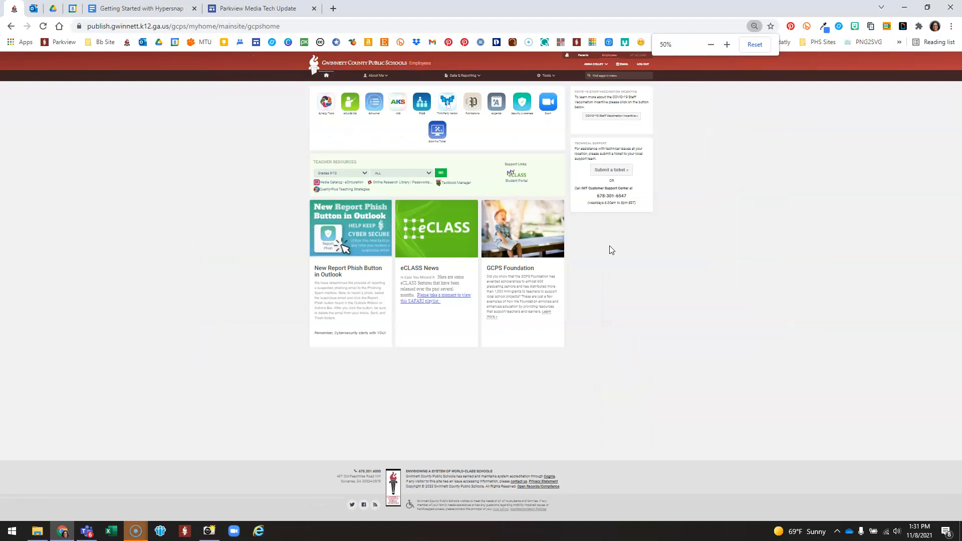
key(ctrl+plus)
key(ctrl+plus)
key(ctrl+plus)
key(ctrl+plus)
key(ctrl+plus)
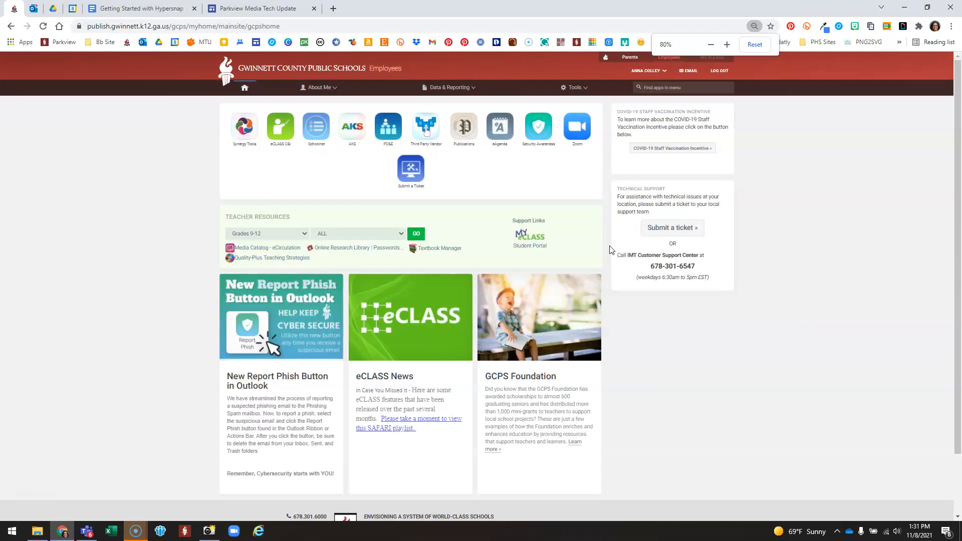
key(ctrl+plus)
key(ctrl+plus)
Step: Zoom the employee home page out to 75% and reset it to the default zoom level
key(ctrl+minus)
key(ctrl+minus)
key(ctrl+minus)
key(ctrl+minus)
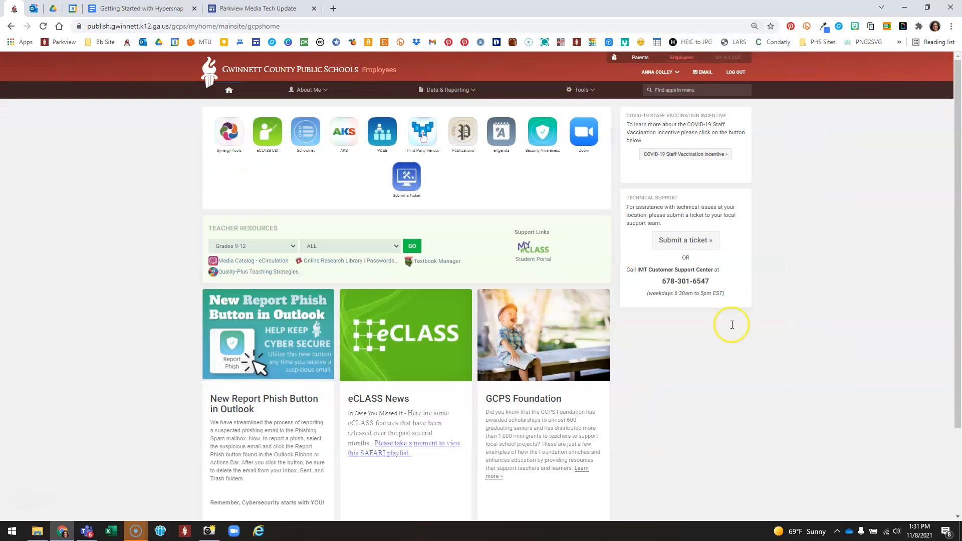
key(ctrl+minus)
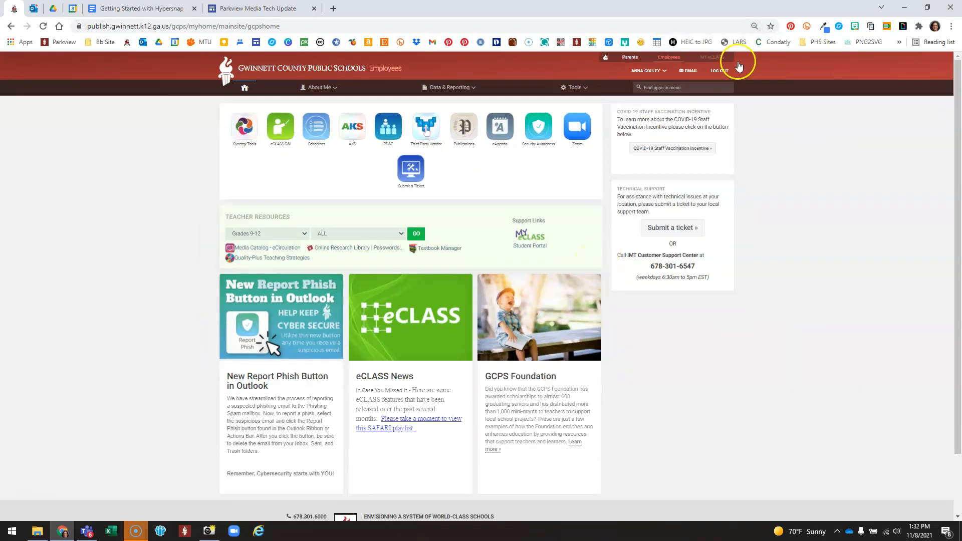
click(753, 27)
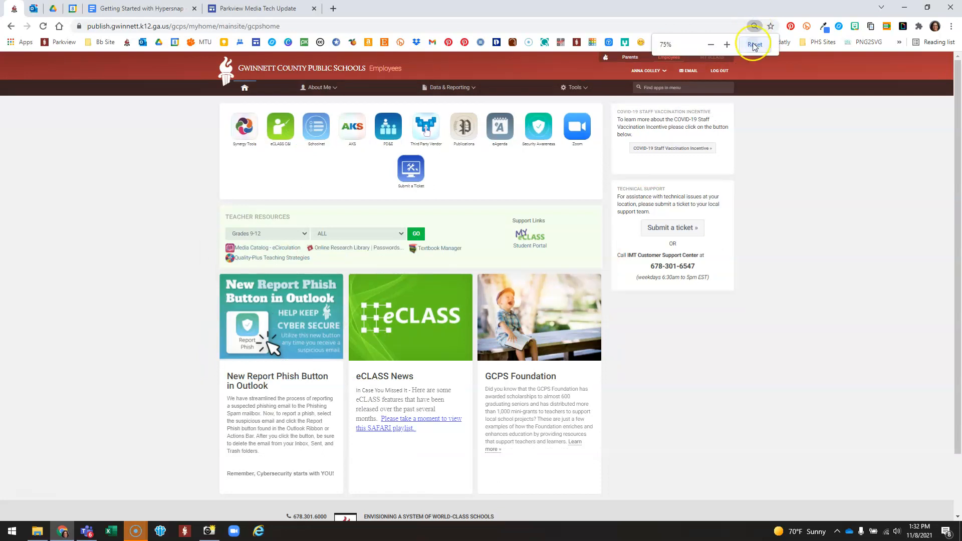
click(753, 44)
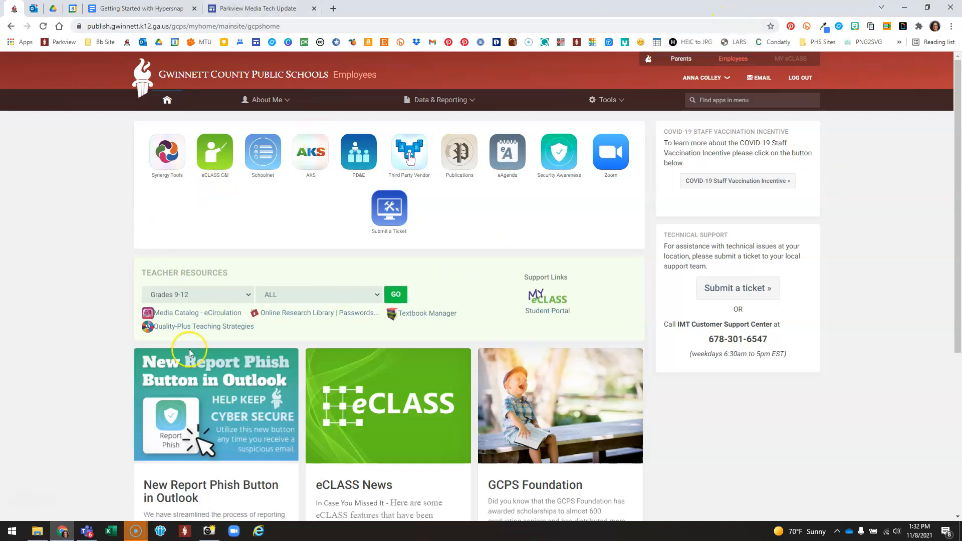
Step: Bring the Desktop folder window over the web page, take a full-screen capture, and maximize the HyperSnap window showing it
click(38, 531)
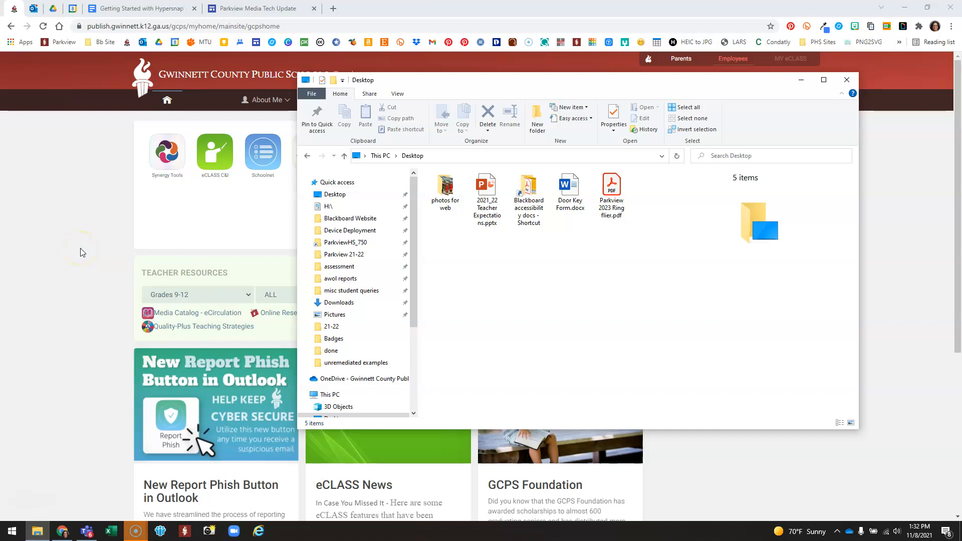
key(ctrl+shift+f)
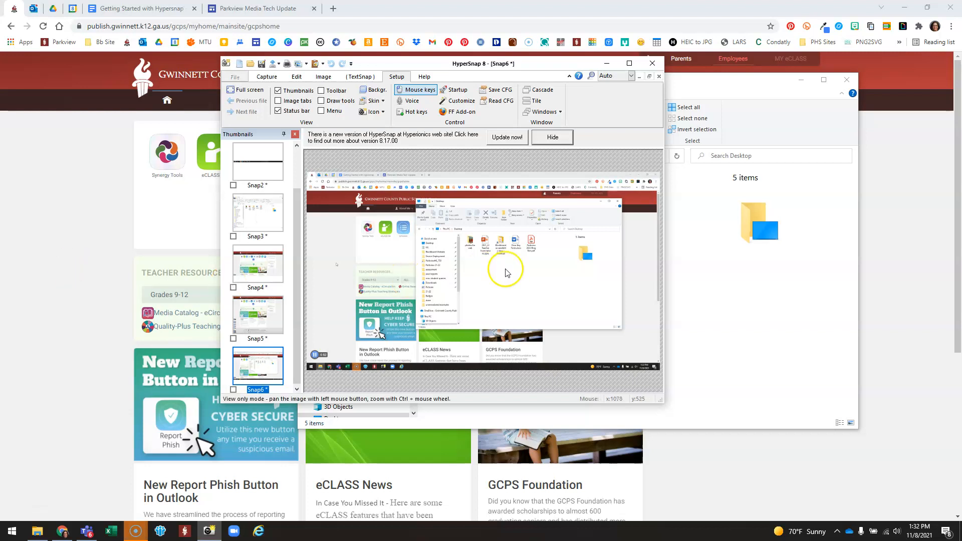
click(370, 252)
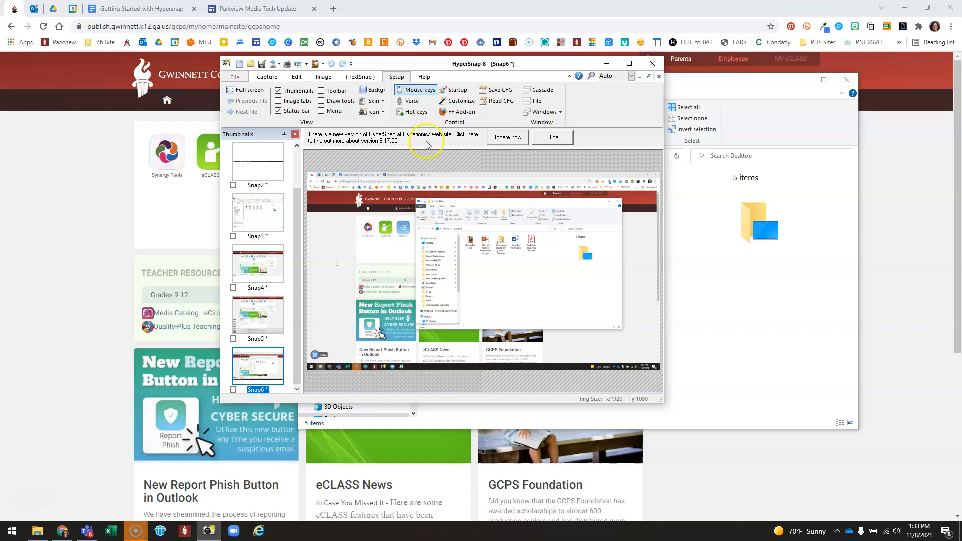
drag(425, 61, 420, 1)
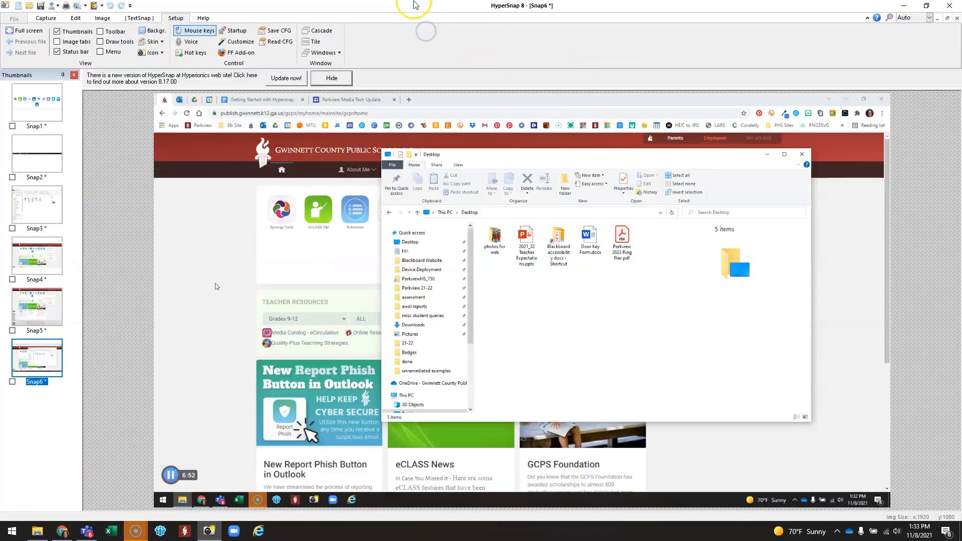
Step: Open the keyboard customization for the screen capture hot keys
click(44, 19)
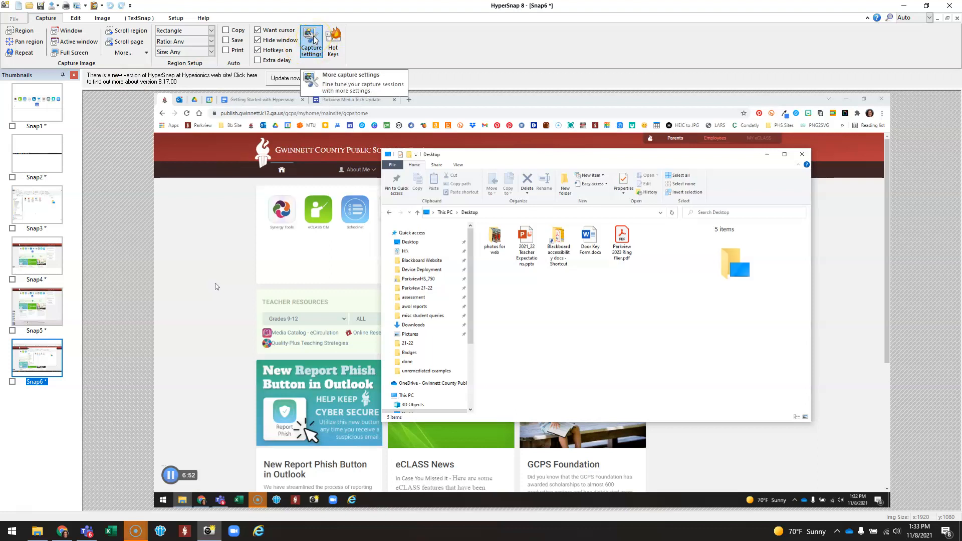
click(333, 43)
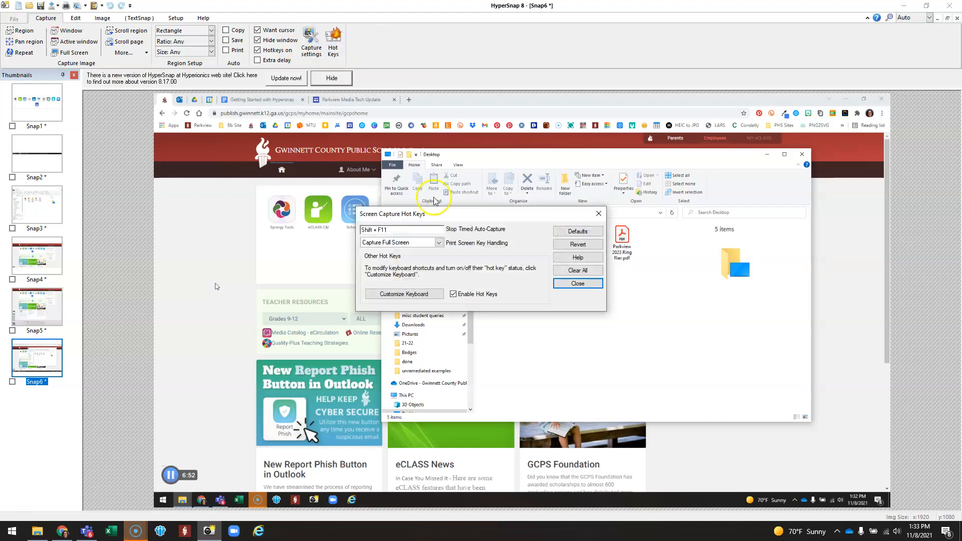
click(419, 295)
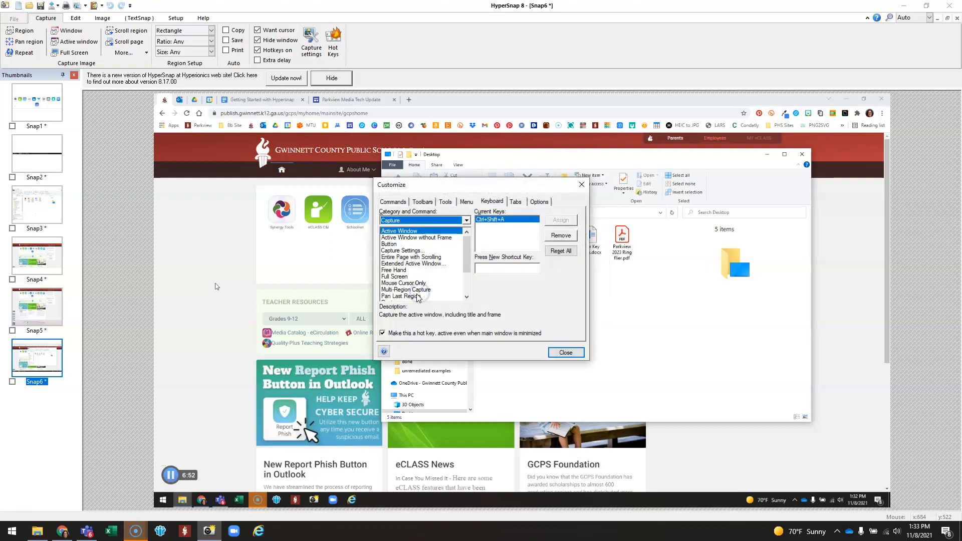
Step: Review the shortcut keys assigned to the commands in the Capture category, from Active Window to Virtual Desktop
click(408, 238)
click(402, 251)
click(399, 264)
click(396, 282)
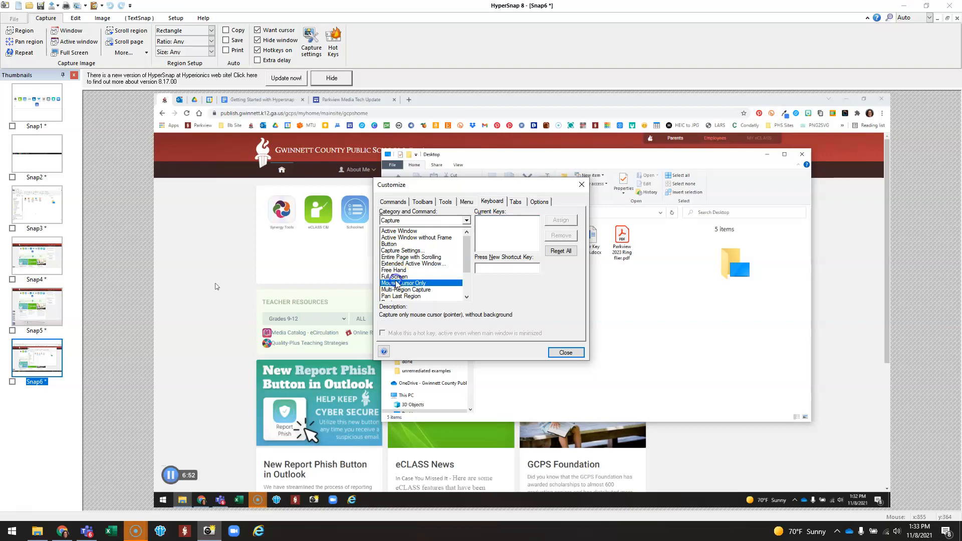
click(410, 276)
click(410, 271)
click(408, 256)
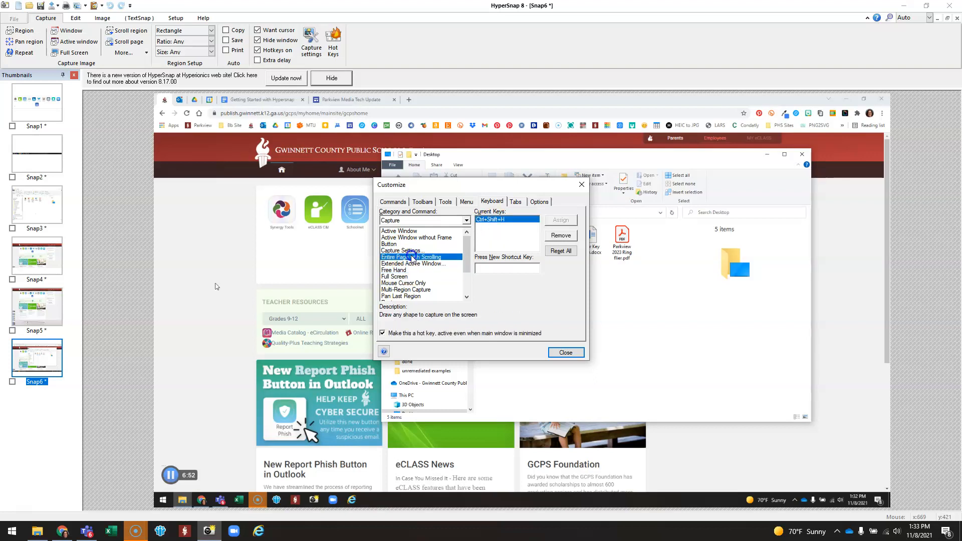
click(407, 238)
click(405, 231)
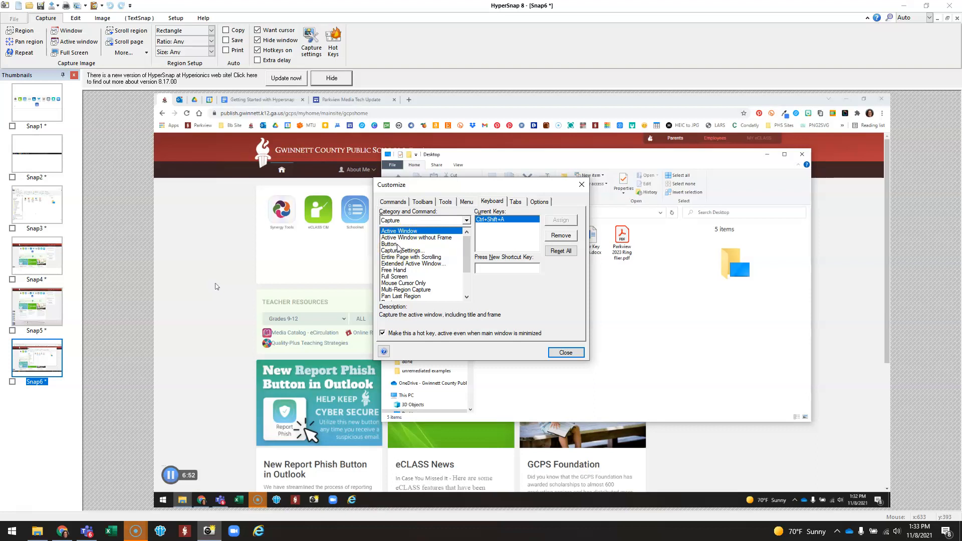
click(402, 253)
scroll(414, 282, down, 2)
scroll(413, 283, down, 1)
click(405, 290)
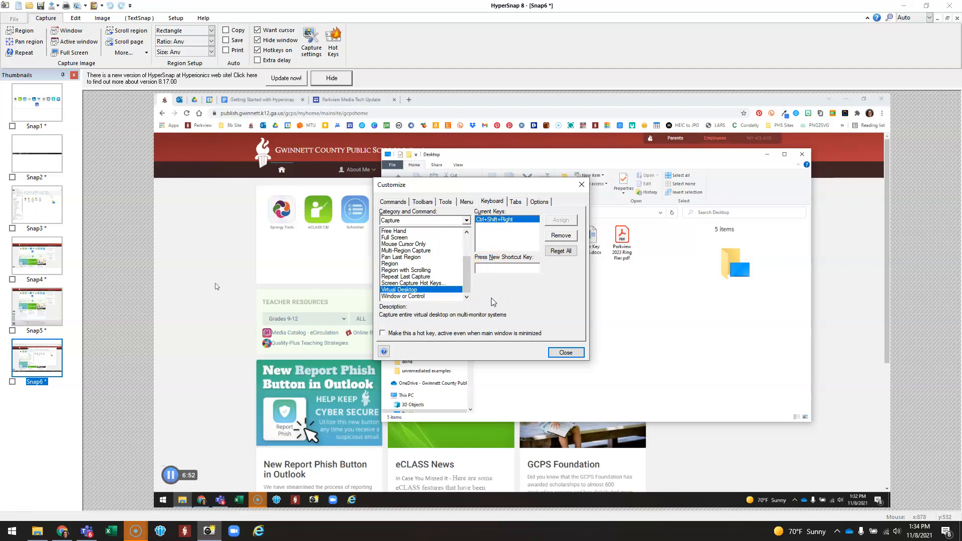
Step: Check whether Ctrl+Shift+X is free as a shortcut for the Virtual Desktop capture, and close the hot key dialogs without assigning it
click(484, 269)
key(ctrl)
key(ctrl+shift)
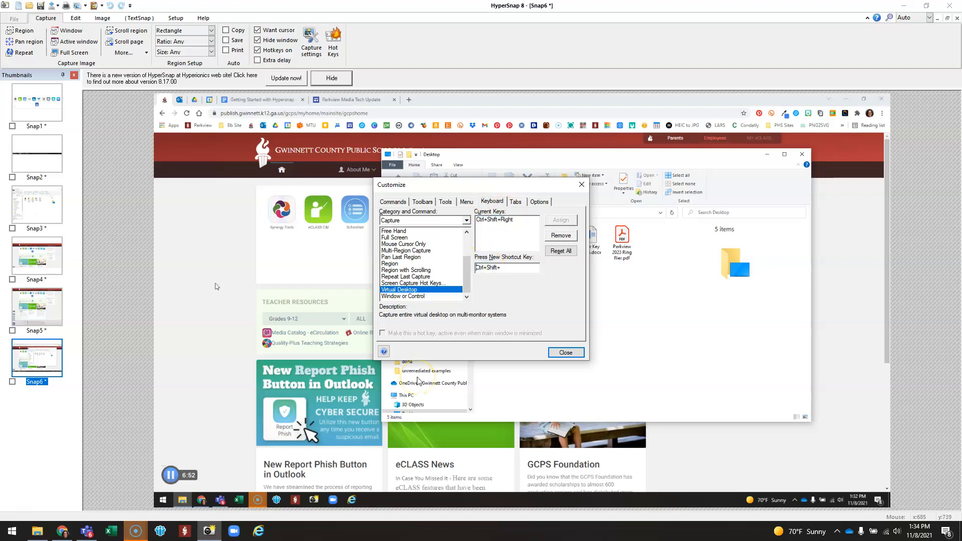
key(ctrl+shift+x)
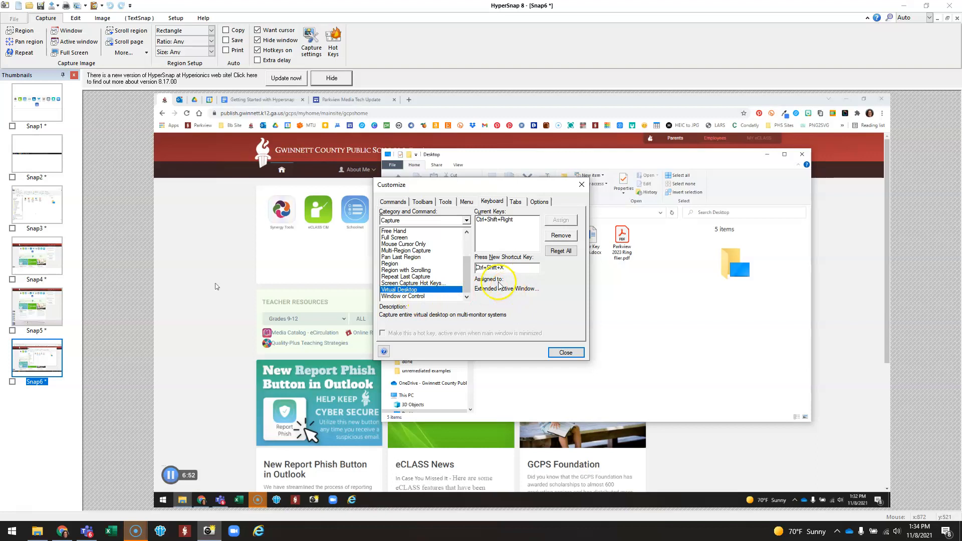
click(428, 283)
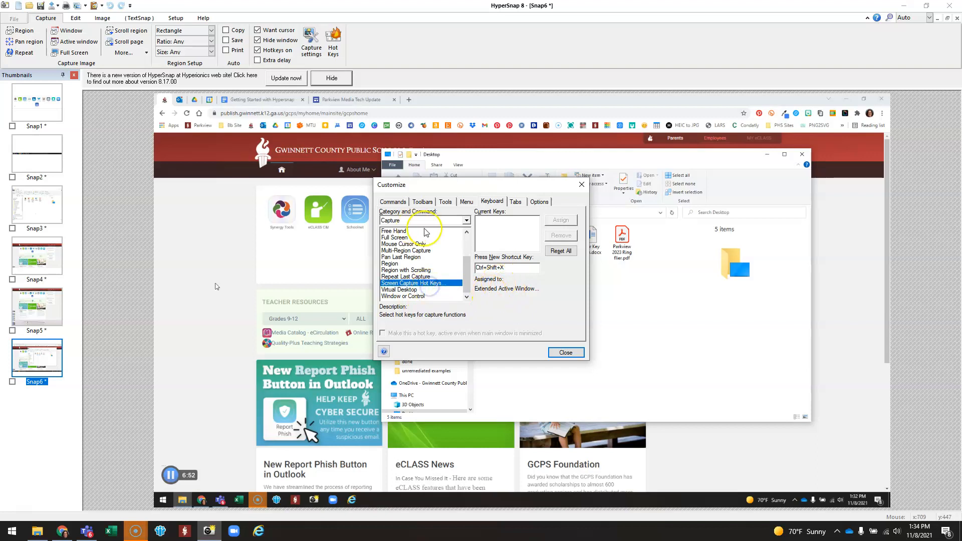
click(417, 290)
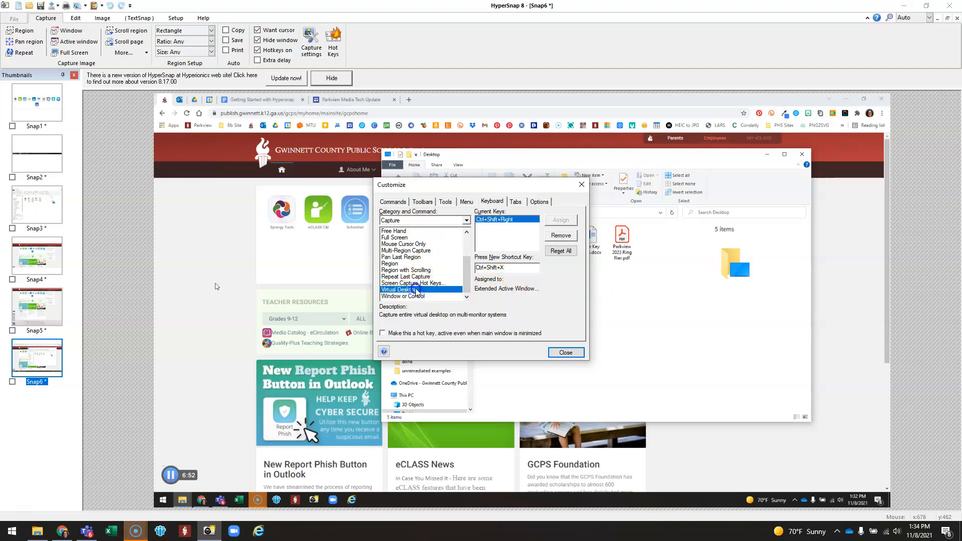
click(566, 353)
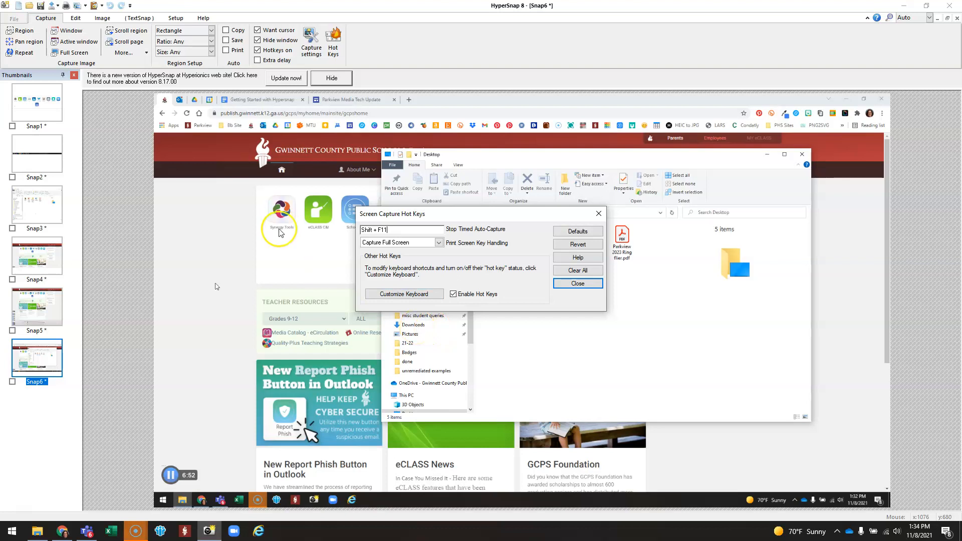
click(593, 213)
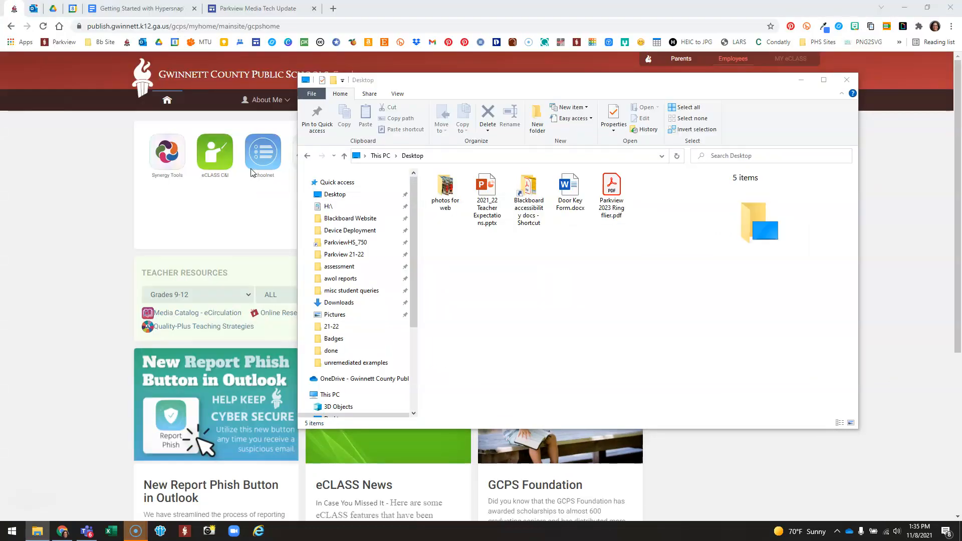
Step: Capture a region of about 561 by 398 pixels covering the page's first app icons and part of the Explorer window
key(ctrl+shift+r)
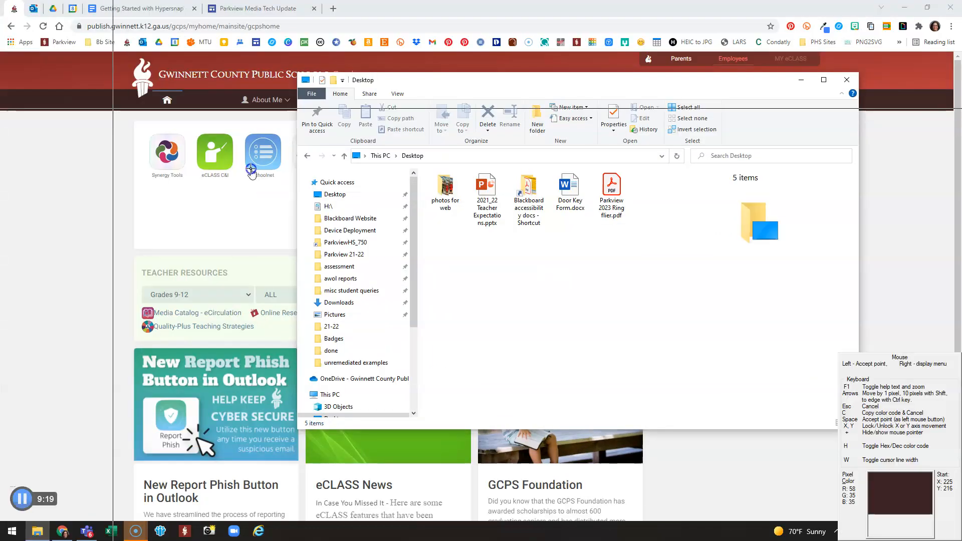
click(390, 309)
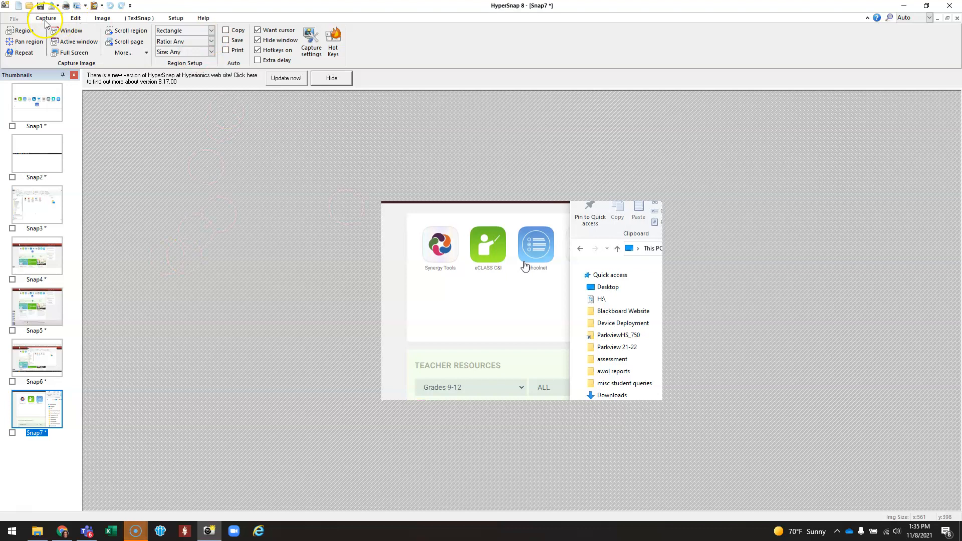
Step: Disable Hide window and capture a region of about 738 by 178 pixels covering HyperSnap's own capture ribbon
click(258, 41)
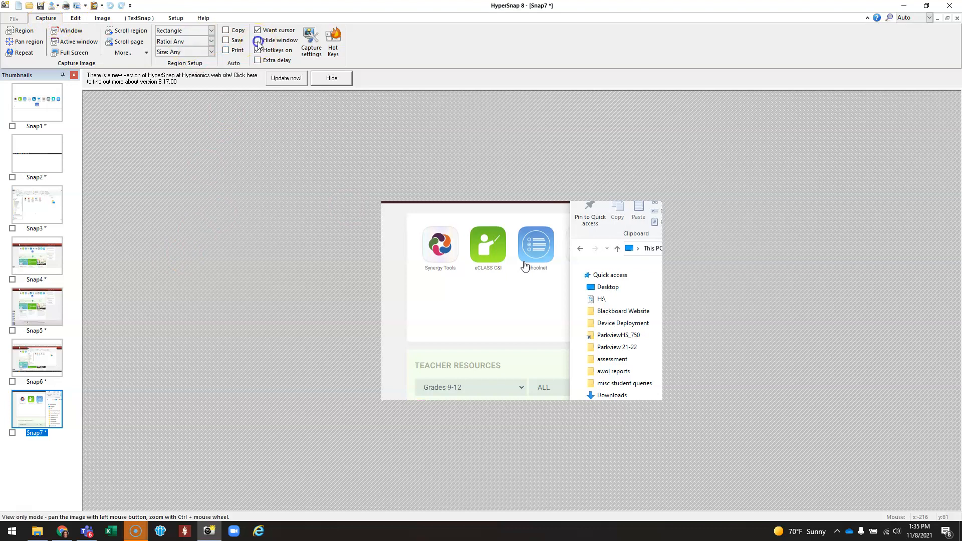
key(ctrl+shift+r)
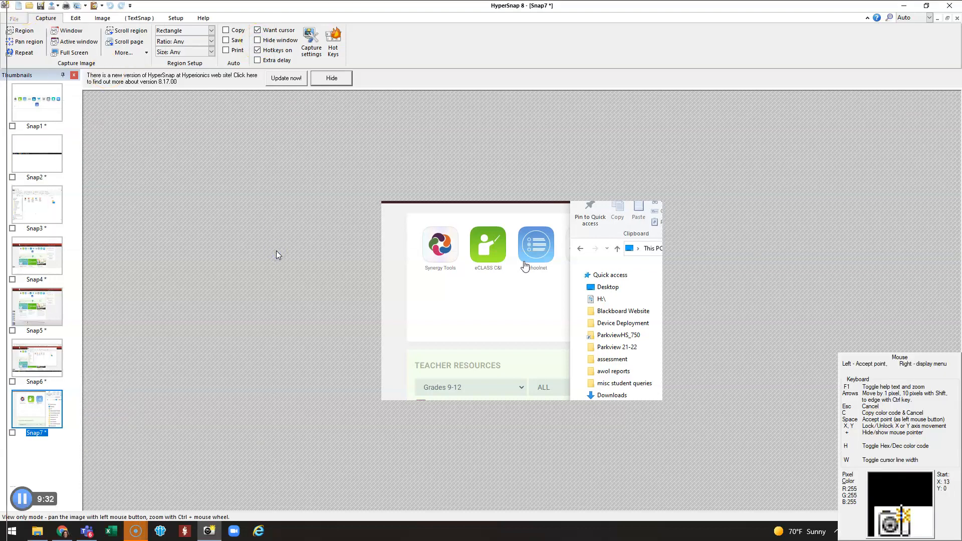
click(1, 0)
click(369, 89)
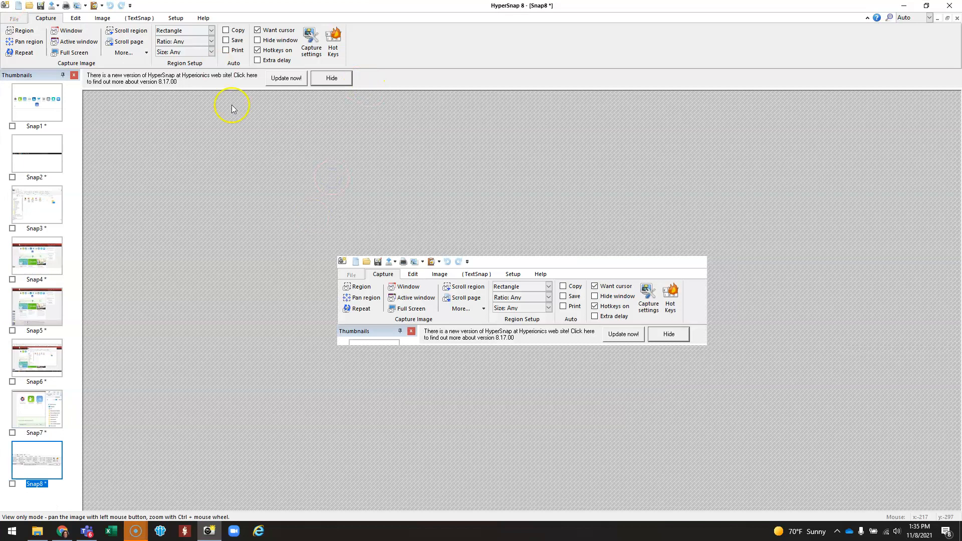
Step: Switch Hide window on and off again, and review the general capture settings without changing them
click(257, 40)
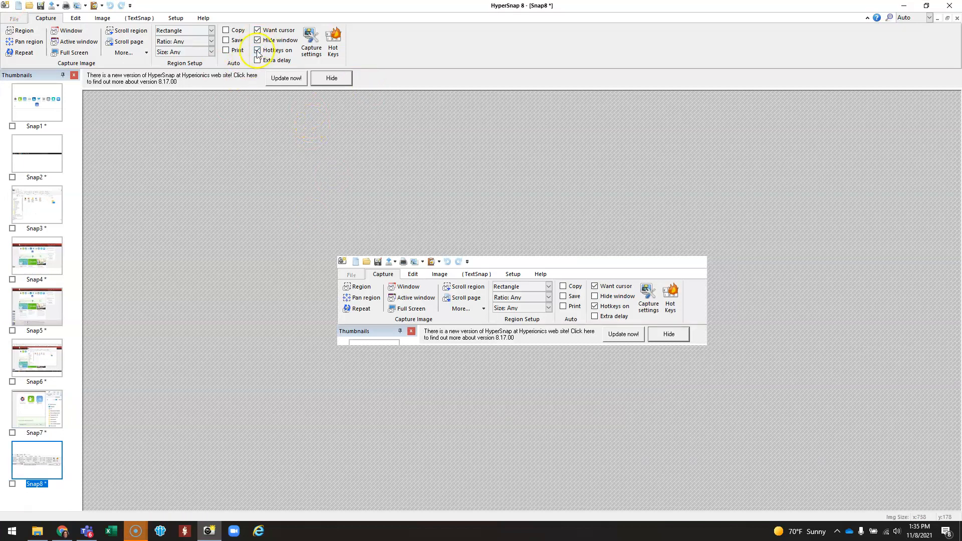
click(257, 42)
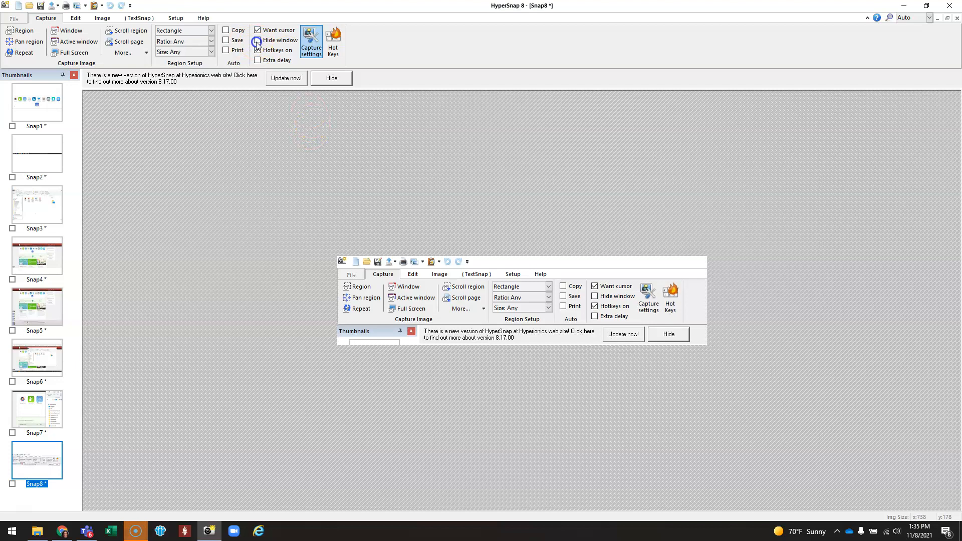
click(311, 43)
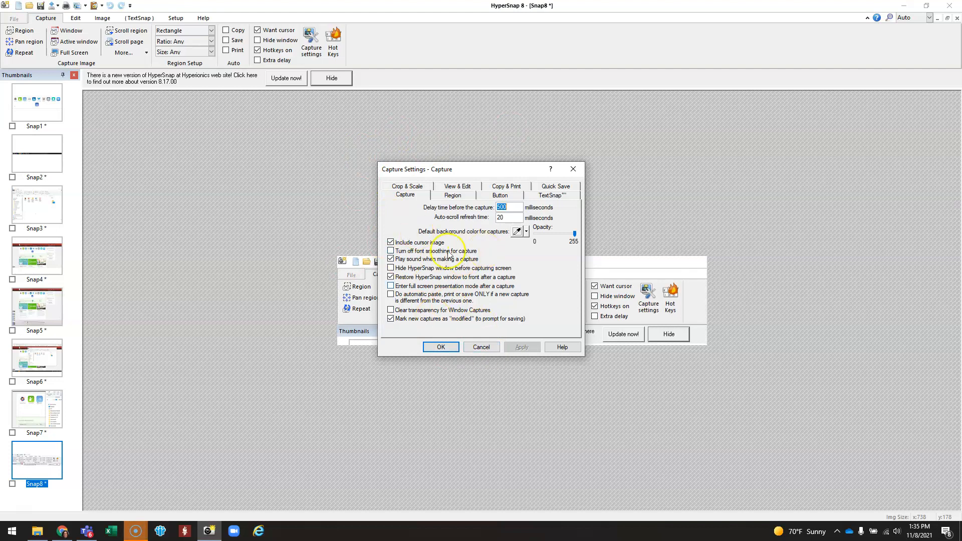
click(481, 347)
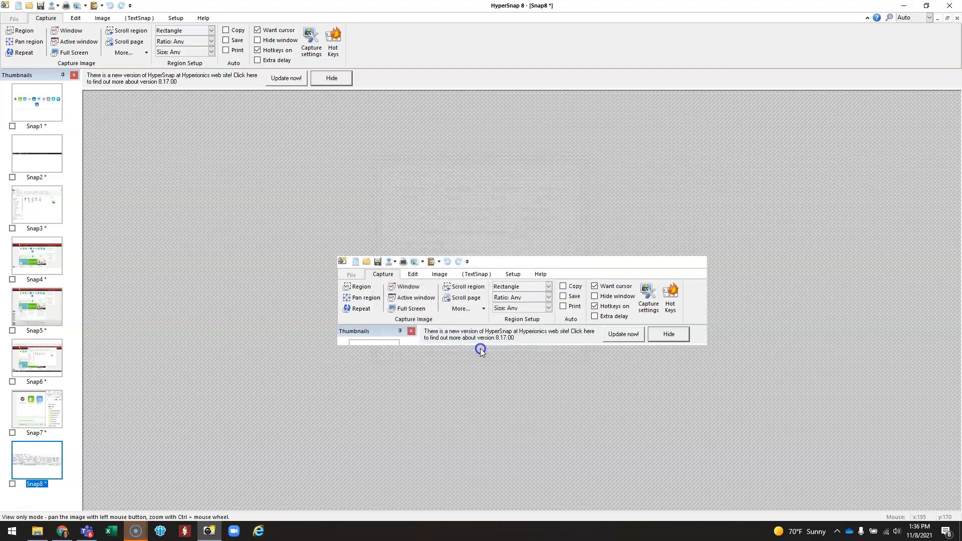